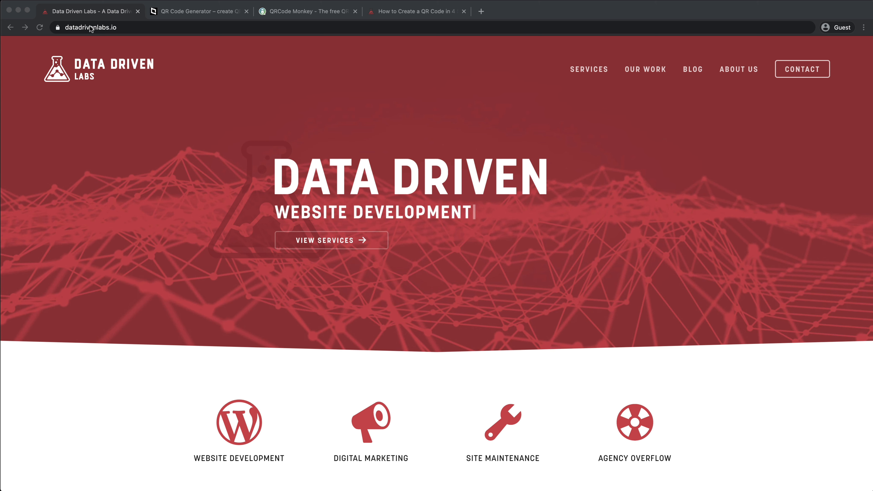
Step: Copy the datadrivenlabs.io address and paste it as the website address of a URL-type QR code on goqr.me
{"action": "left_click", "coordinate": [97, 27]}
{"action": "key", "text": "super+c"}
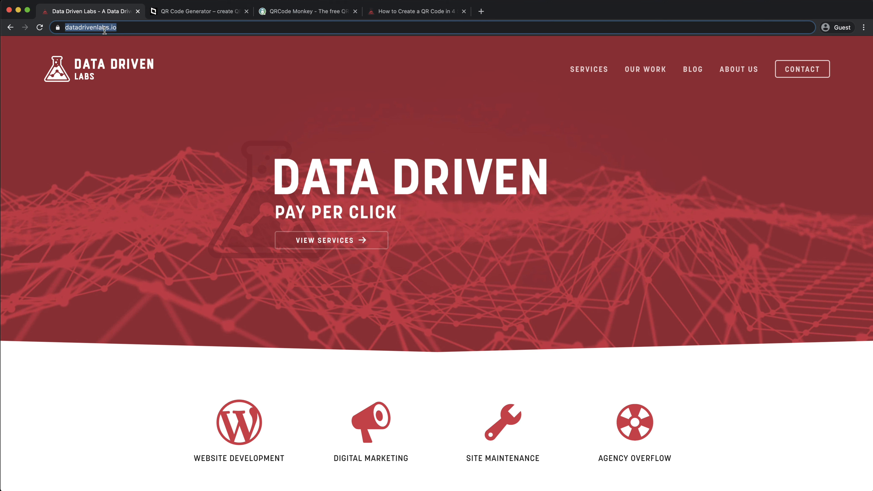
{"action": "left_click", "coordinate": [179, 12]}
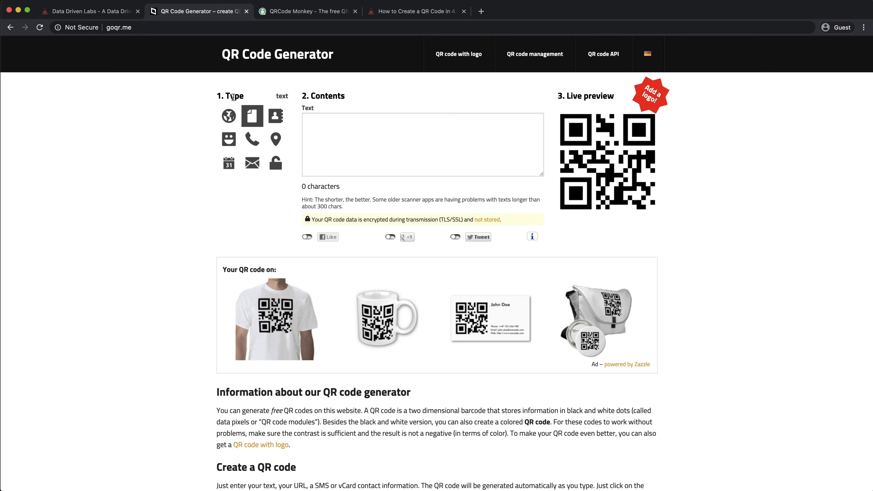
{"action": "left_click", "coordinate": [229, 116]}
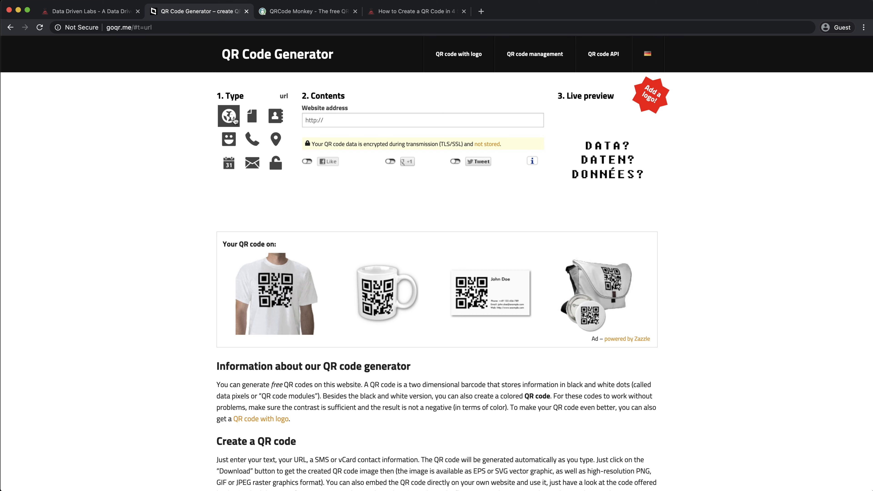
{"action": "left_click", "coordinate": [319, 119]}
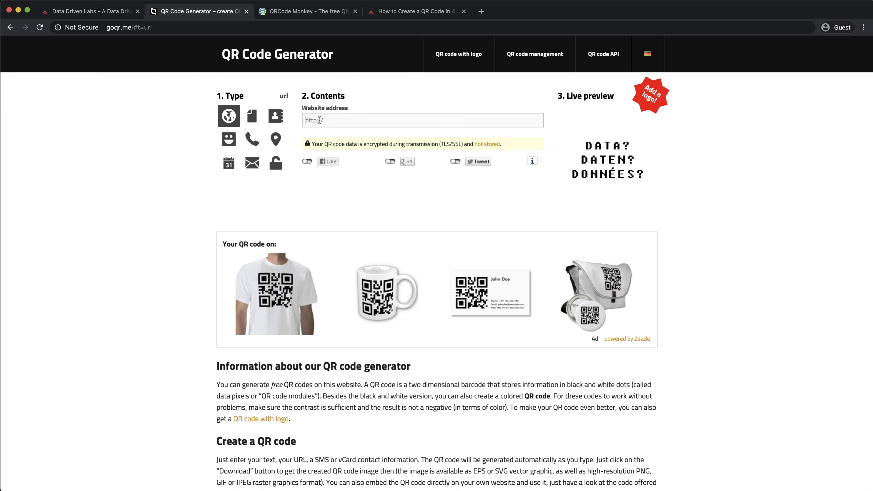
{"action": "key", "text": "super+v"}
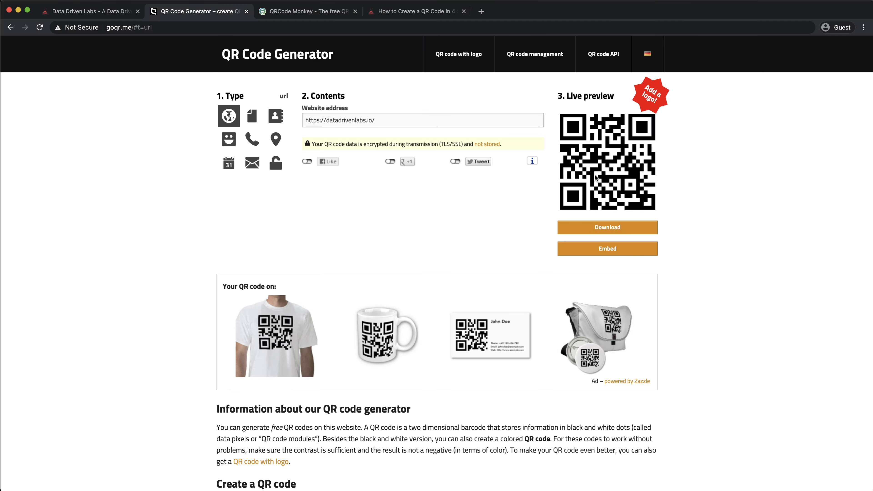
Step: Open the QR code download dialog and switch the error correction level through M and Q back to L (recommended)
{"action": "left_click", "coordinate": [609, 229]}
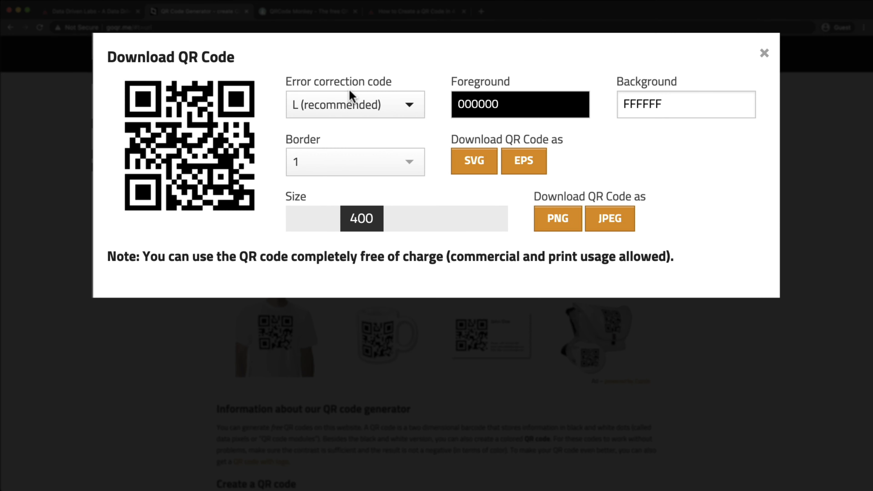
{"action": "left_click", "coordinate": [409, 105]}
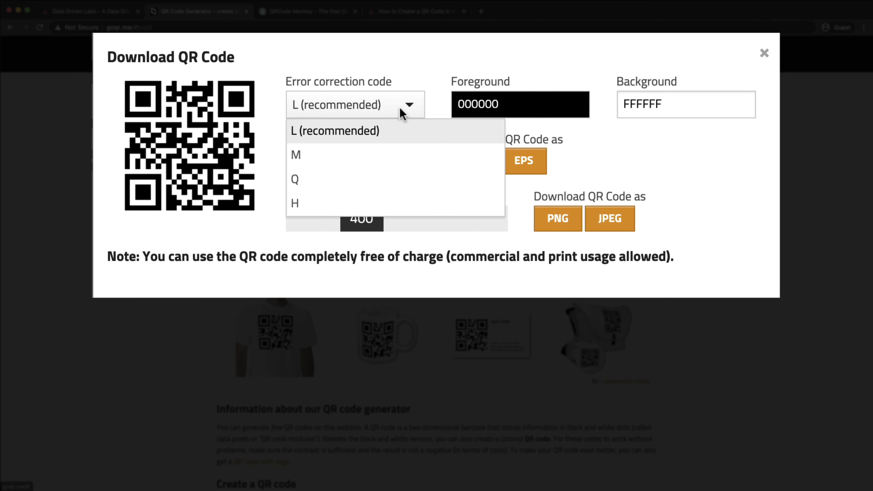
{"action": "left_click", "coordinate": [374, 168]}
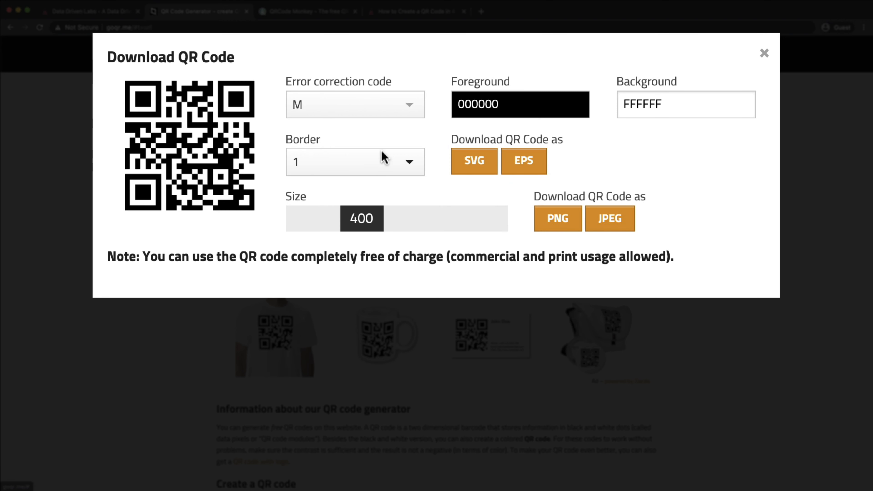
{"action": "left_click", "coordinate": [402, 117]}
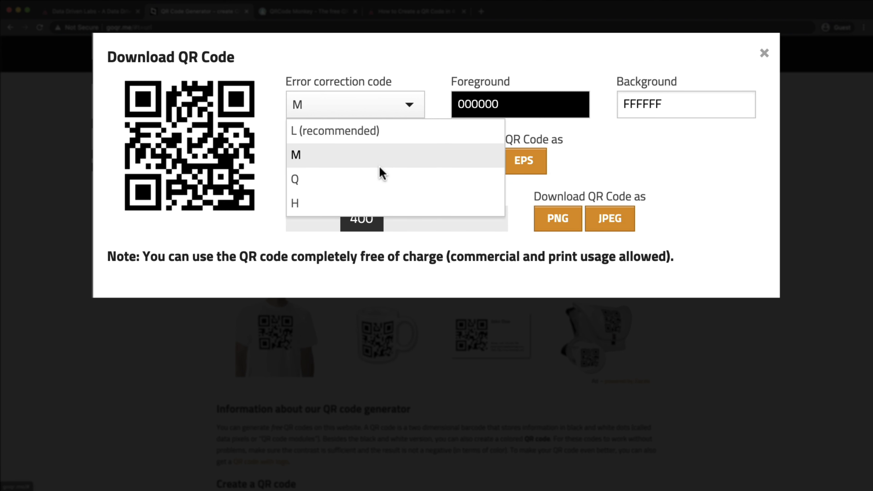
{"action": "left_click", "coordinate": [370, 178]}
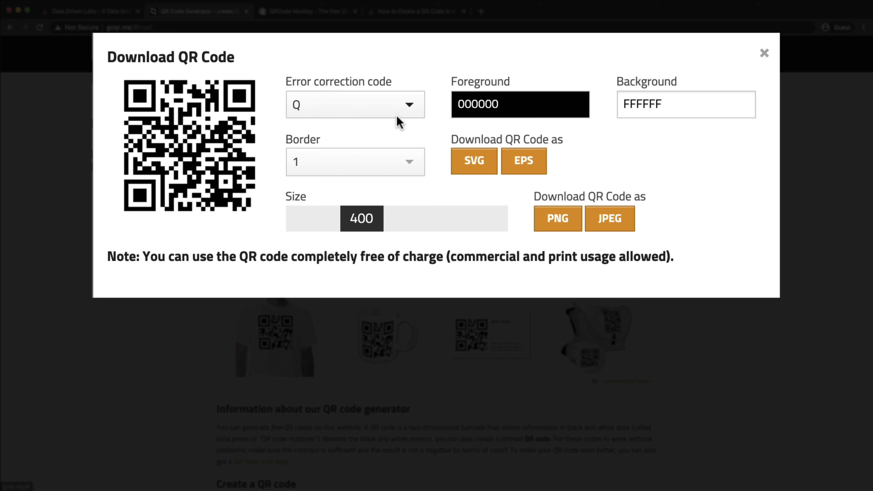
{"action": "left_click", "coordinate": [404, 111]}
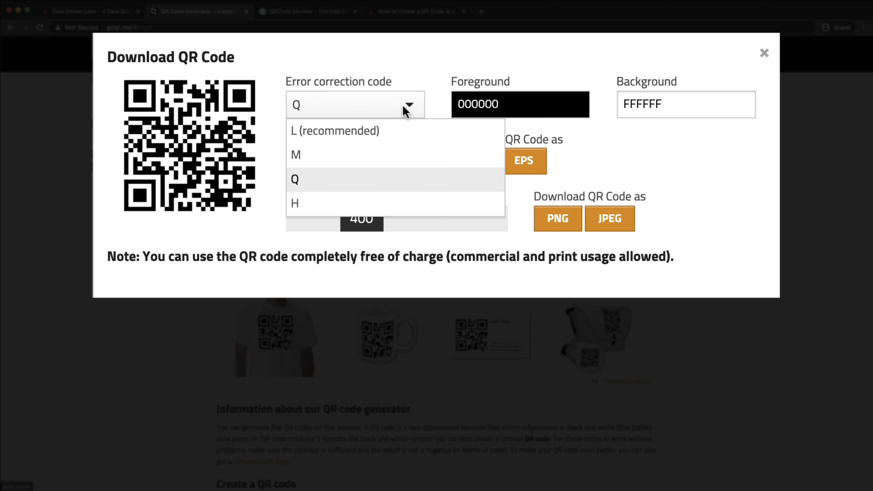
{"action": "left_click", "coordinate": [356, 133]}
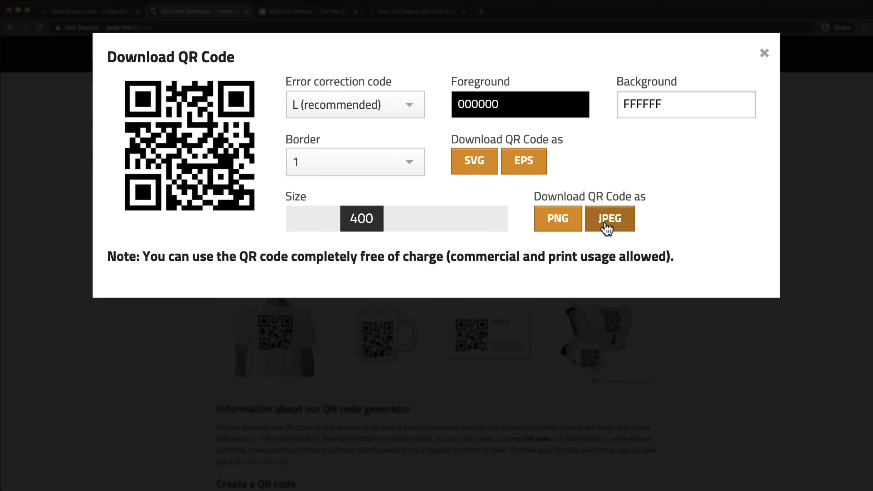
Step: Set the QR code size to 1000 and download it as a PNG
{"action": "left_click_drag", "start_coordinate": [372, 223], "coordinate": [499, 231]}
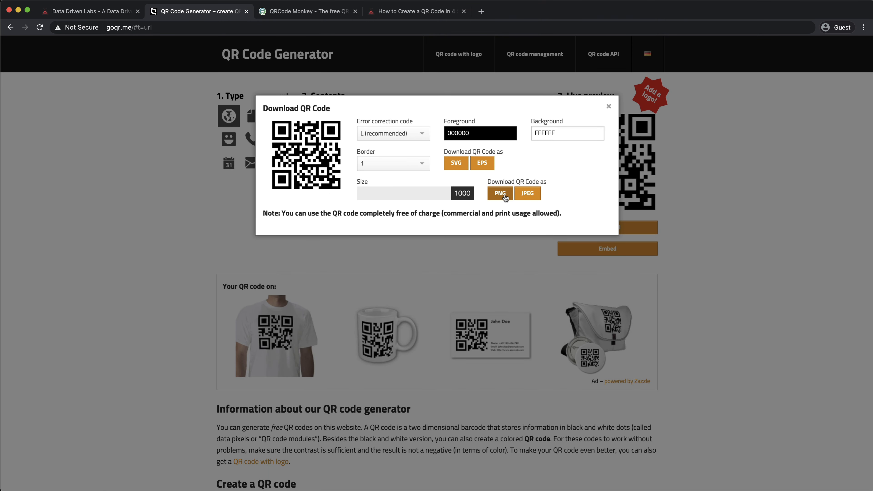
{"action": "left_click", "coordinate": [505, 198]}
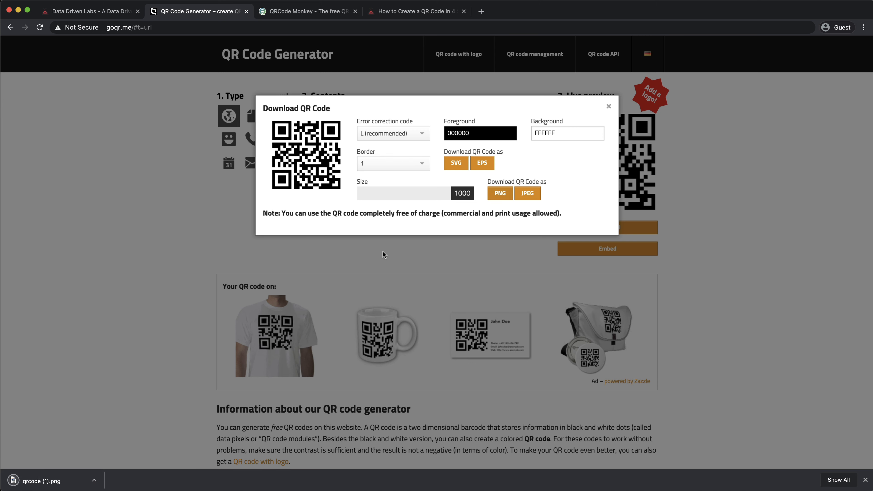
Step: Open the downloaded qrcode (1).png to inspect it, then close the preview window
{"action": "left_click", "coordinate": [94, 480]}
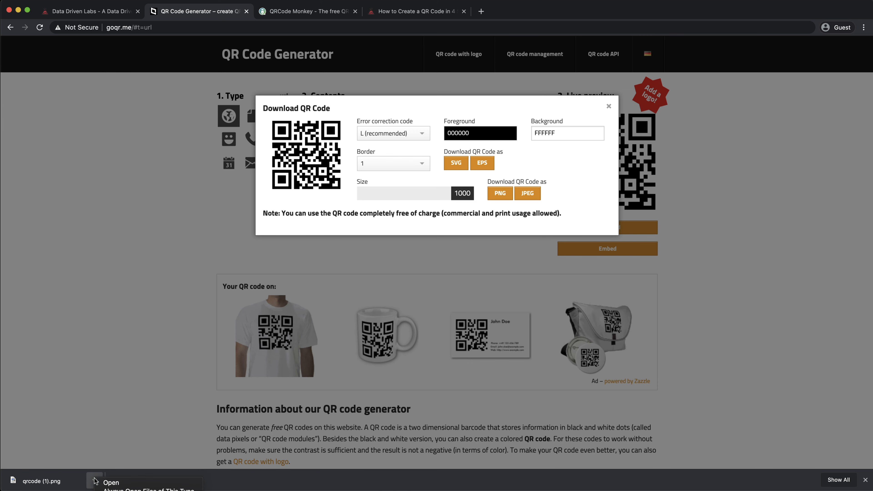
{"action": "left_click", "coordinate": [137, 484]}
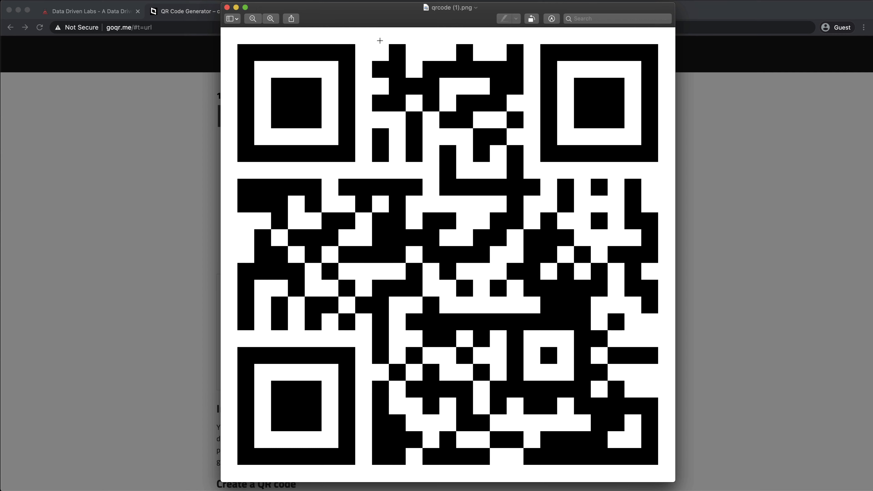
{"action": "left_click", "coordinate": [226, 7]}
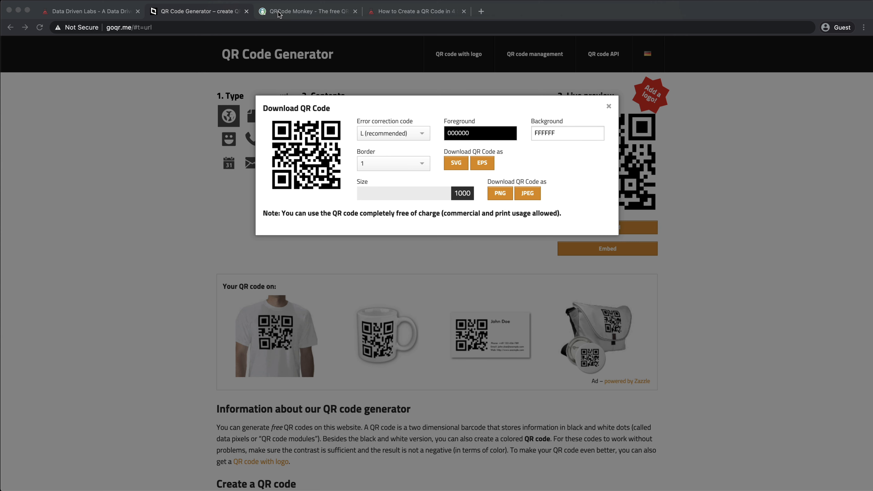
Step: On QRCode Monkey, set the foreground to a color gradient with #02BD02 as the second color
{"action": "left_click", "coordinate": [294, 13]}
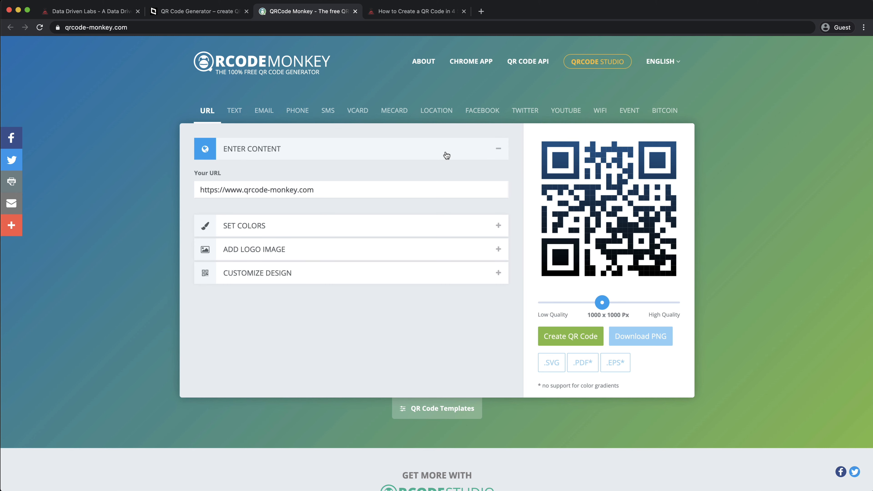
{"action": "left_click", "coordinate": [294, 233]}
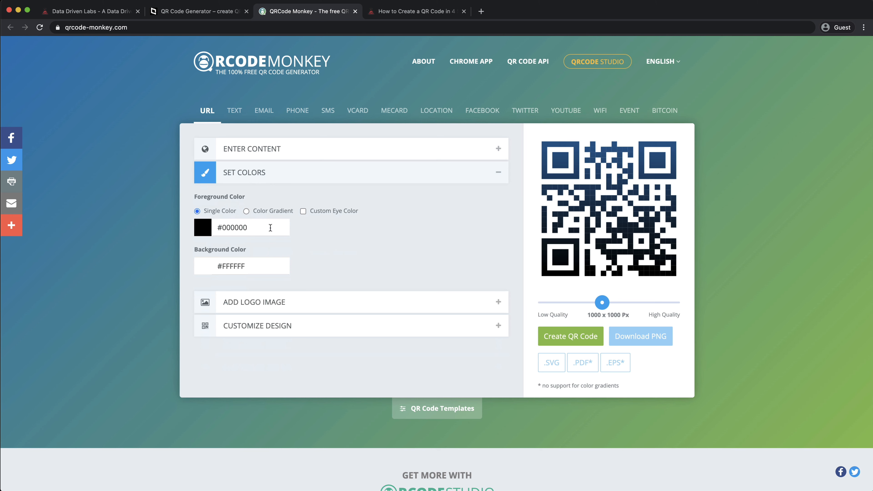
{"action": "left_click", "coordinate": [271, 212]}
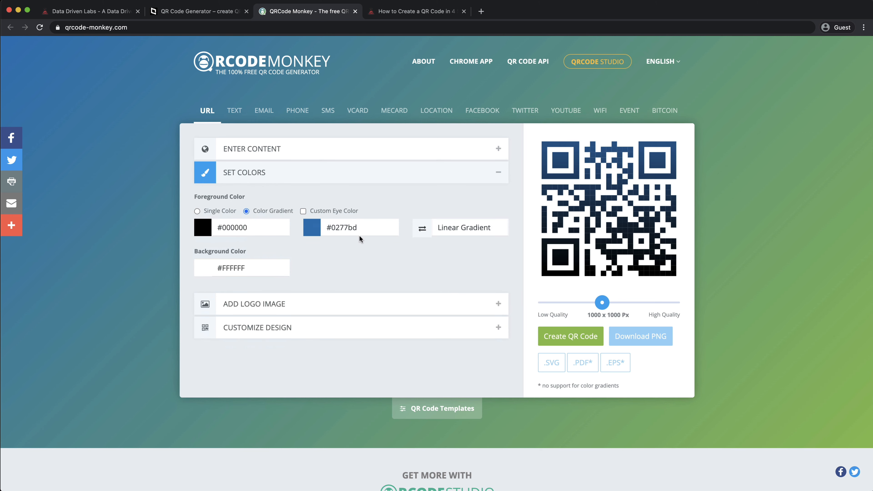
{"action": "left_click", "coordinate": [314, 230]}
{"action": "left_click", "coordinate": [378, 278]}
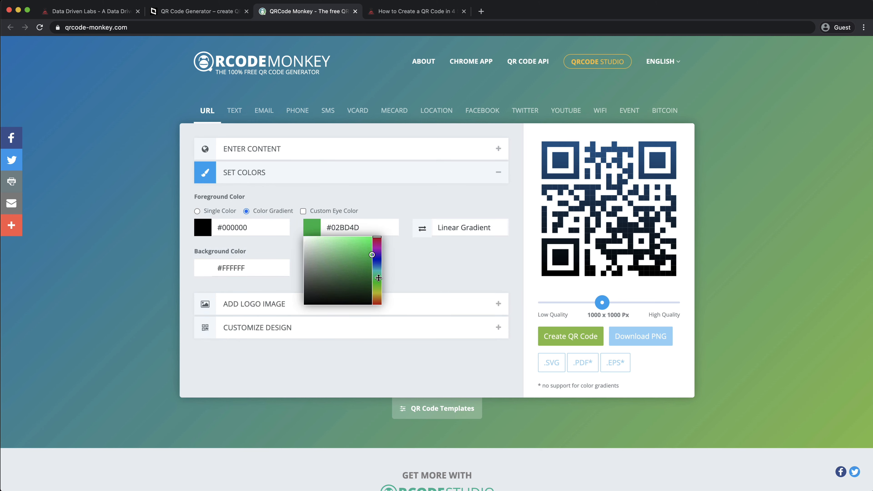
{"action": "left_click_drag", "start_coordinate": [379, 277], "coordinate": [379, 281]}
{"action": "left_click", "coordinate": [410, 280]}
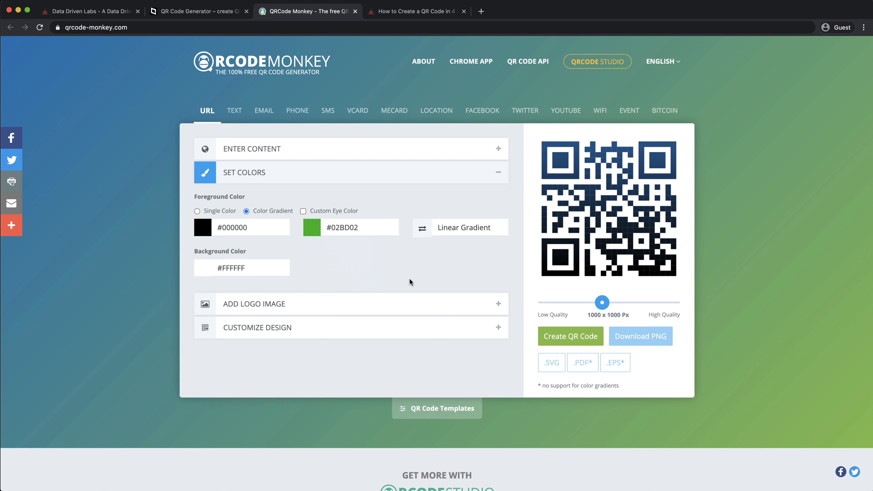
Step: Generate the QR code with the gradient foreground colors
{"action": "left_click", "coordinate": [335, 302]}
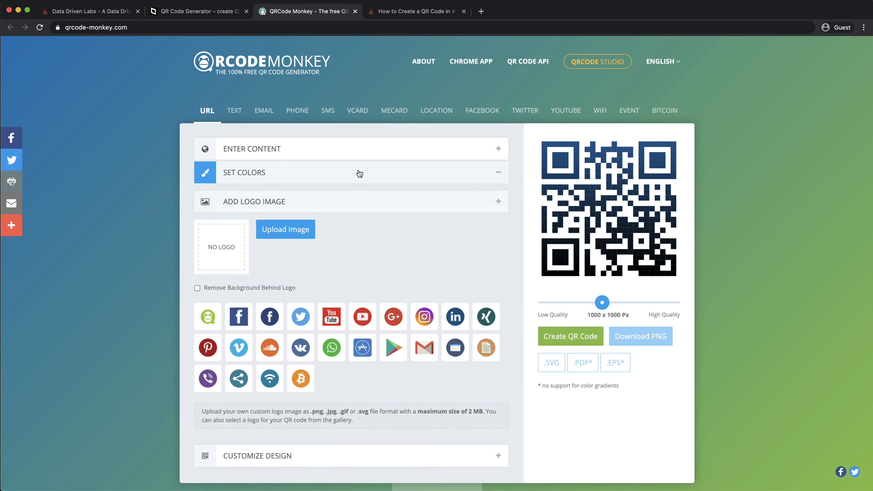
{"action": "left_click", "coordinate": [359, 174]}
{"action": "left_click", "coordinate": [572, 333]}
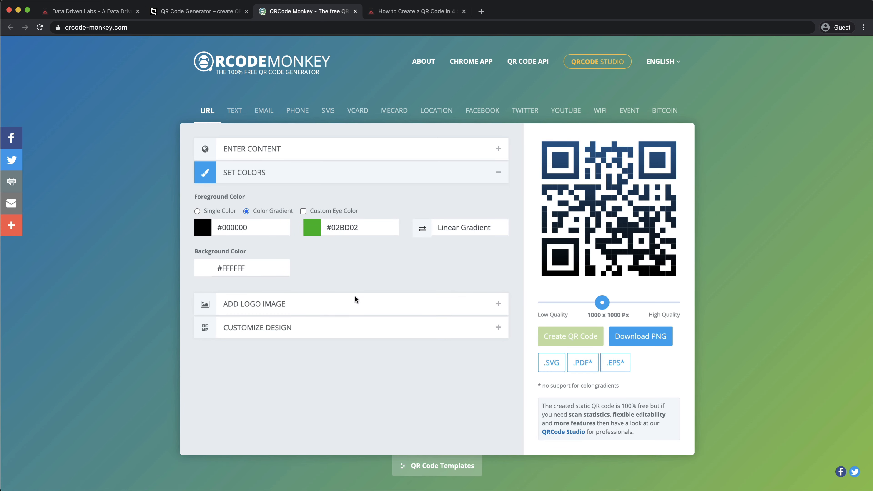
Step: Add the YouTube logo from the logo gallery and create the QR code again
{"action": "left_click", "coordinate": [365, 304]}
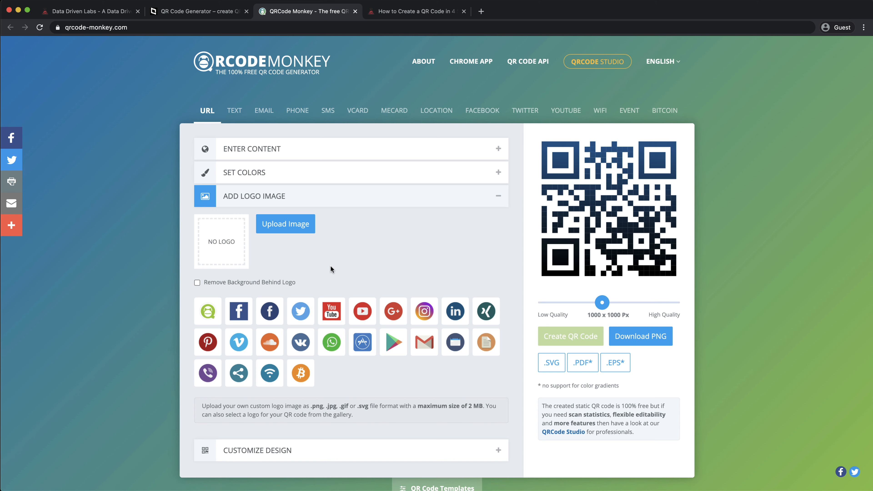
{"action": "left_click", "coordinate": [361, 314]}
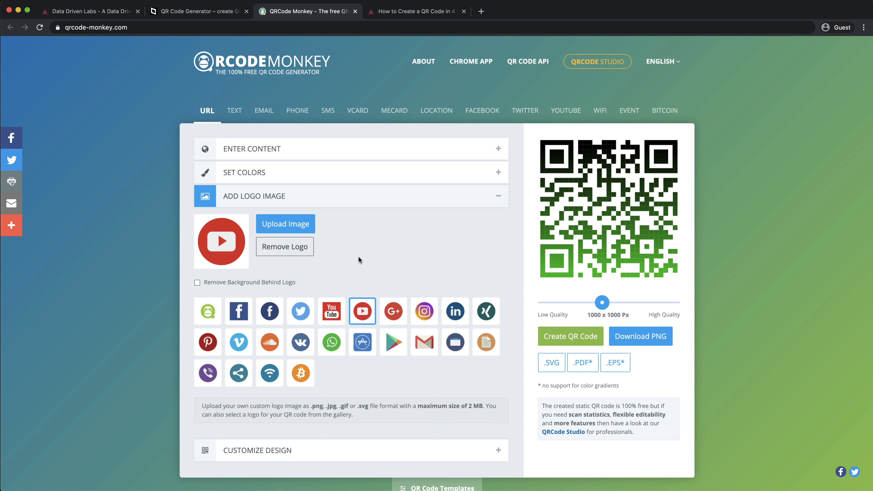
{"action": "left_click", "coordinate": [562, 332]}
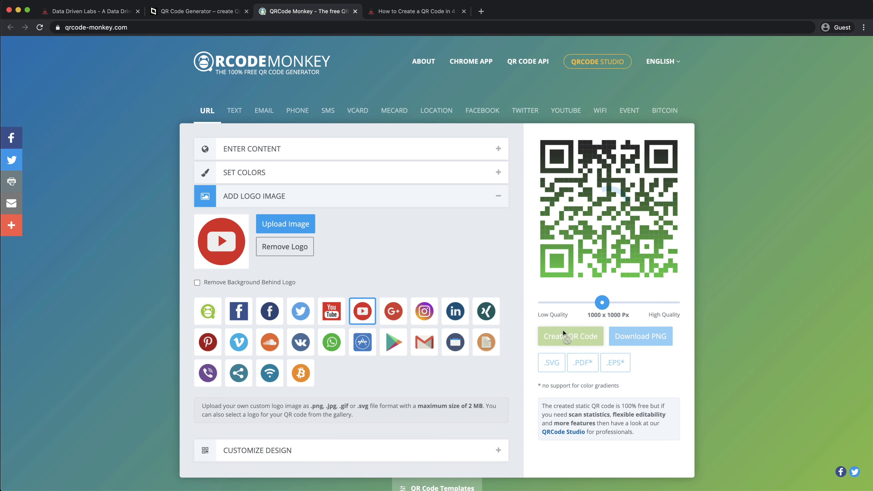
Step: Choose a different body shape and a rounded eye frame shape, then regenerate the QR code
{"action": "scroll", "coordinate": [460, 289], "scroll_direction": "down", "scroll_amount": 5}
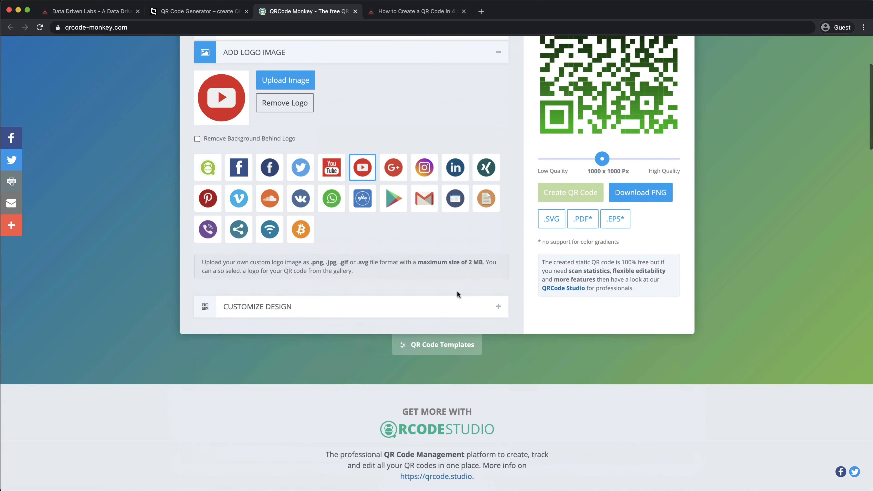
{"action": "left_click", "coordinate": [361, 306]}
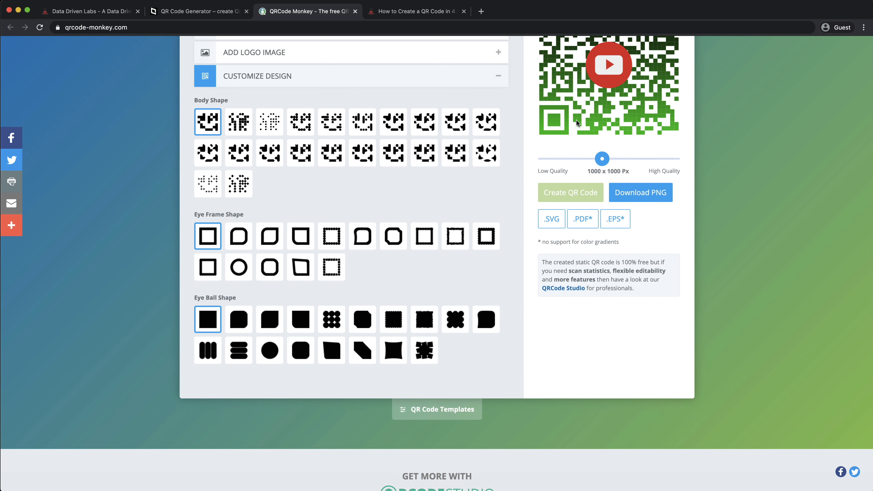
{"action": "scroll", "coordinate": [525, 137], "scroll_direction": "up", "scroll_amount": 3}
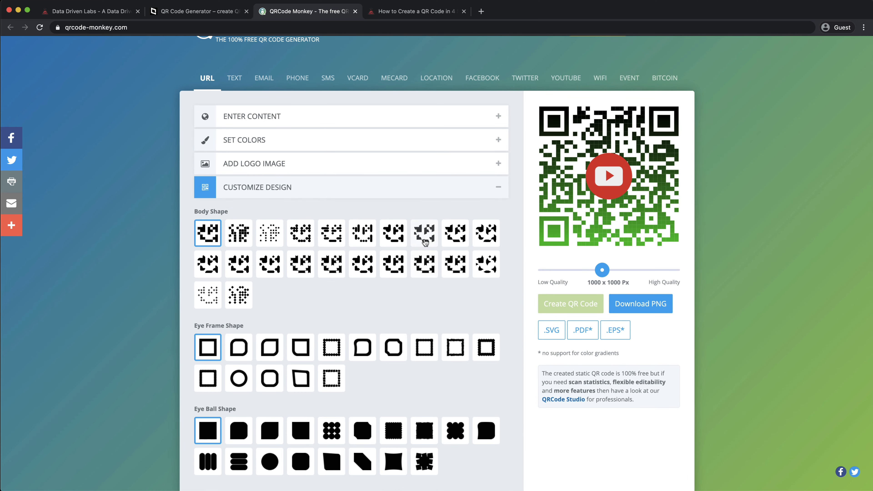
{"action": "left_click", "coordinate": [425, 241]}
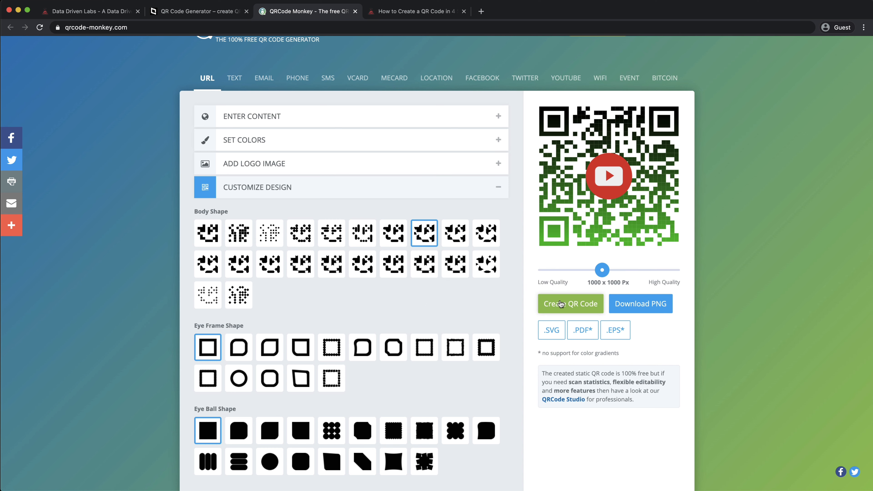
{"action": "left_click", "coordinate": [270, 348]}
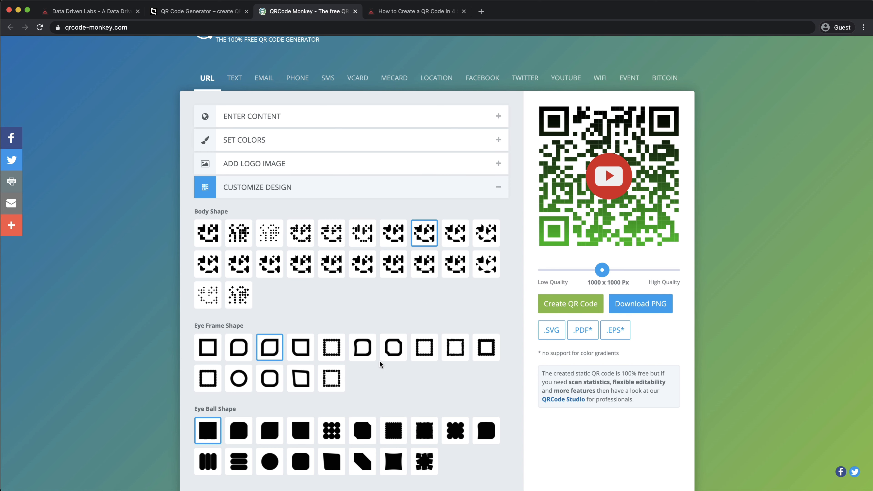
{"action": "scroll", "coordinate": [379, 312], "scroll_direction": "down", "scroll_amount": 2}
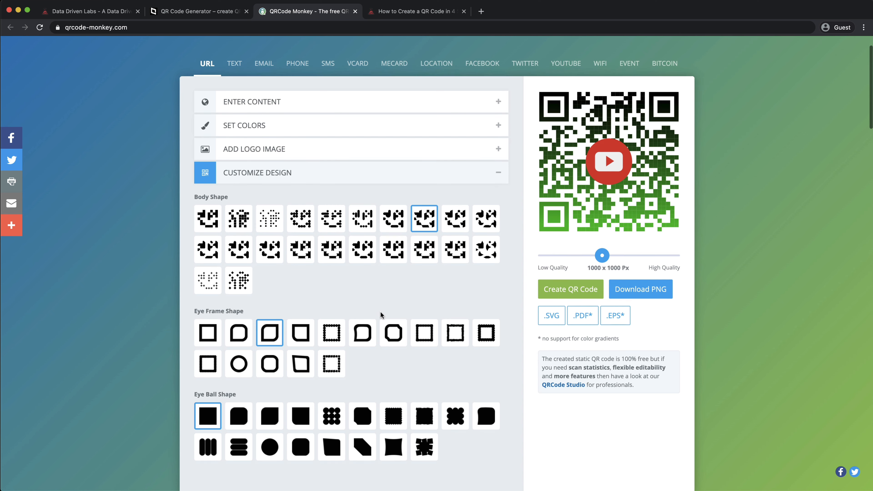
{"action": "left_click", "coordinate": [564, 264]}
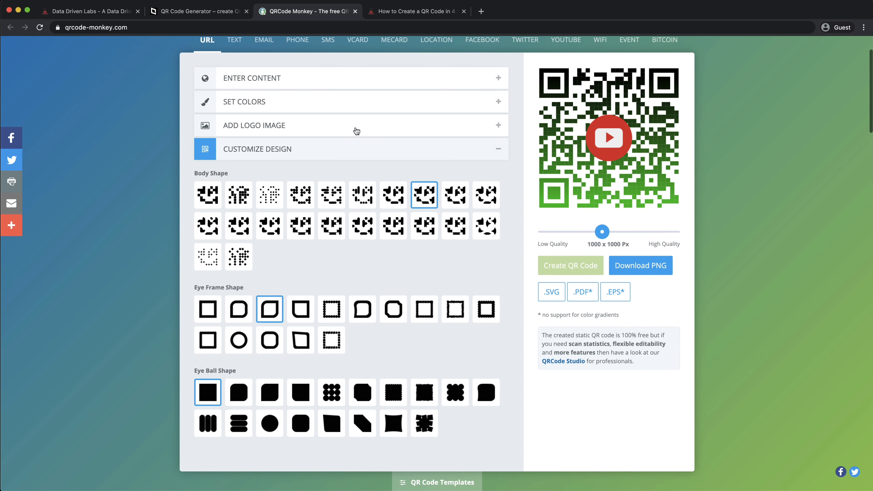
{"action": "left_click", "coordinate": [356, 134]}
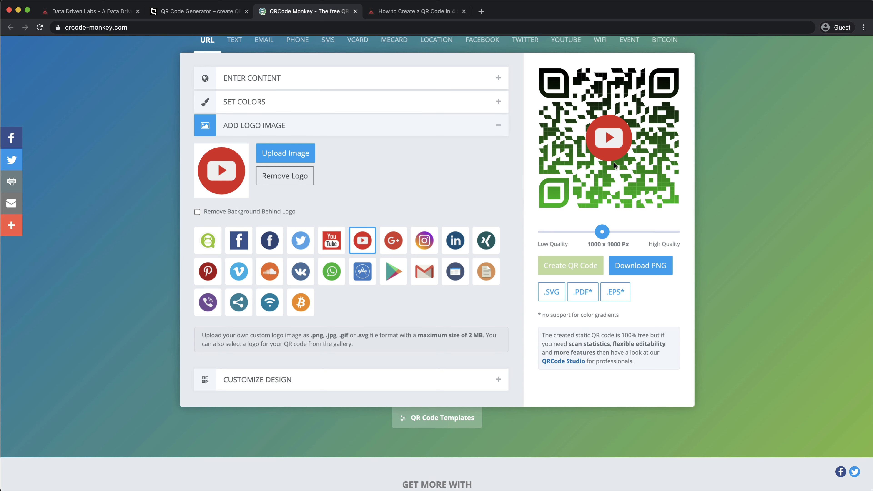
Step: Switch to the How to Create a QR Code article tab and read through it down to the list of free QR code generators
{"action": "scroll", "coordinate": [614, 162], "scroll_direction": "up", "scroll_amount": 1}
{"action": "scroll", "coordinate": [614, 162], "scroll_direction": "up", "scroll_amount": 2}
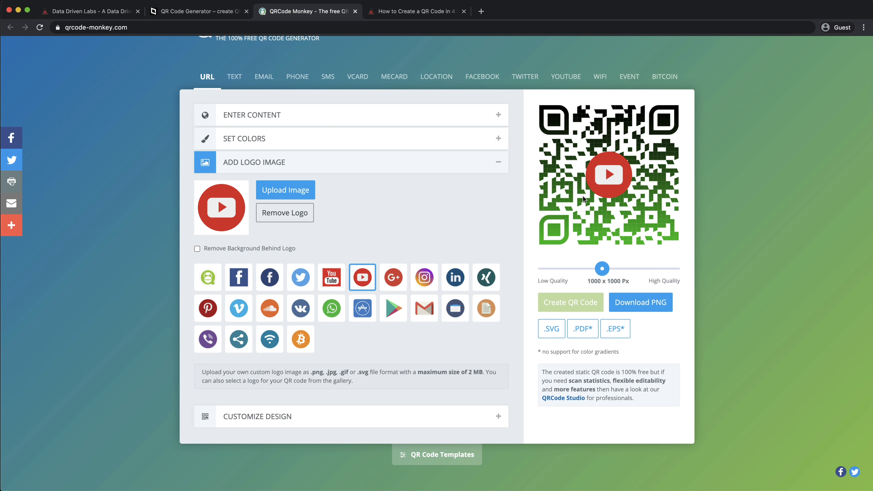
{"action": "left_click", "coordinate": [415, 12]}
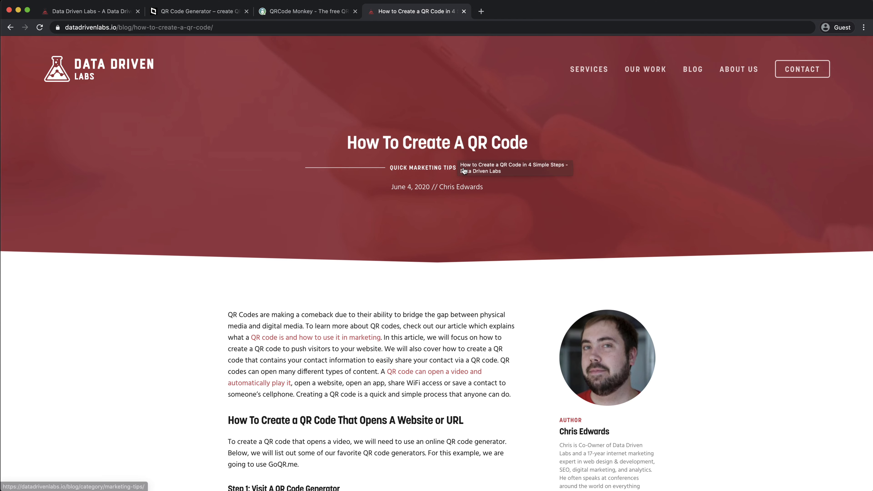
{"action": "scroll", "coordinate": [436, 151], "scroll_direction": "down", "scroll_amount": 10}
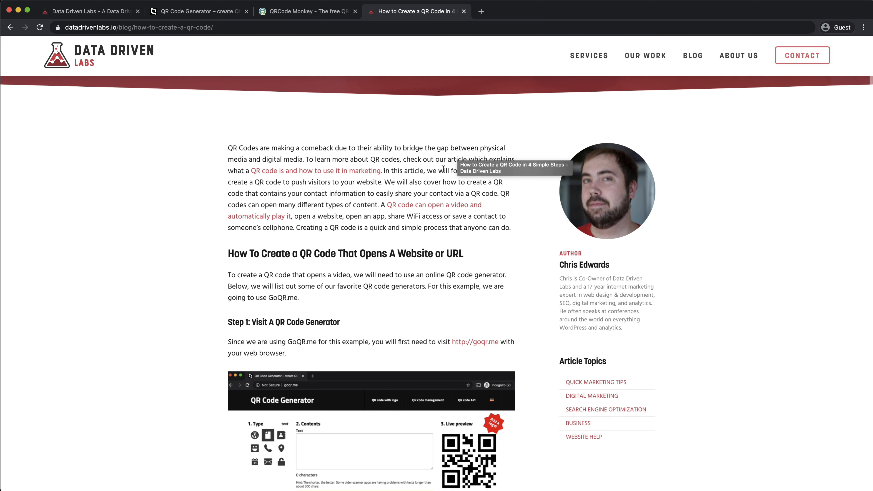
{"action": "scroll", "coordinate": [443, 174], "scroll_direction": "down", "scroll_amount": 7}
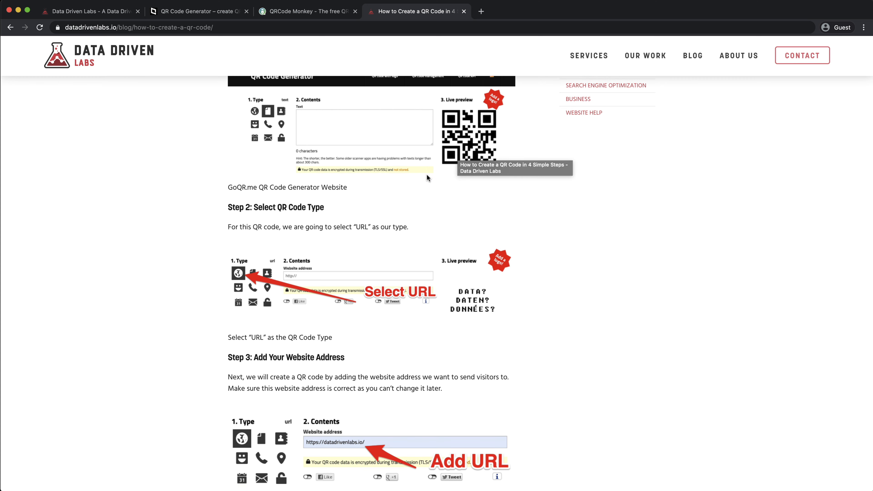
{"action": "scroll", "coordinate": [427, 175], "scroll_direction": "down", "scroll_amount": 20}
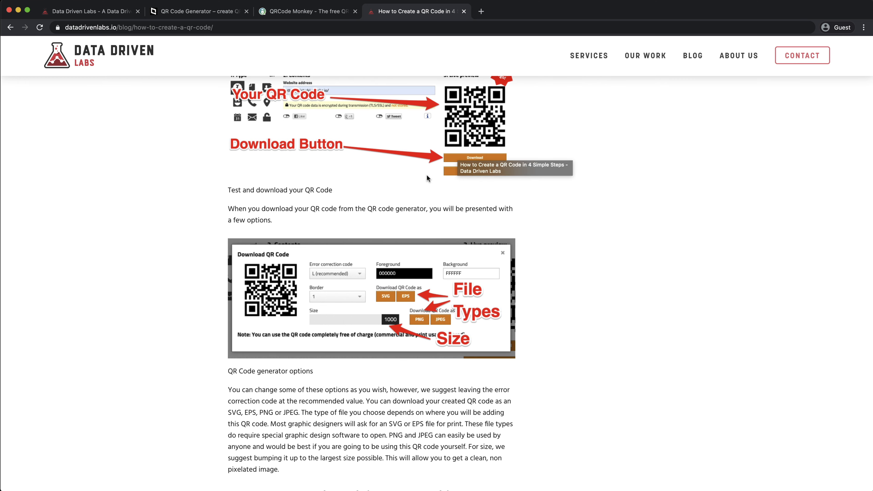
{"action": "scroll", "coordinate": [427, 177], "scroll_direction": "down", "scroll_amount": 12}
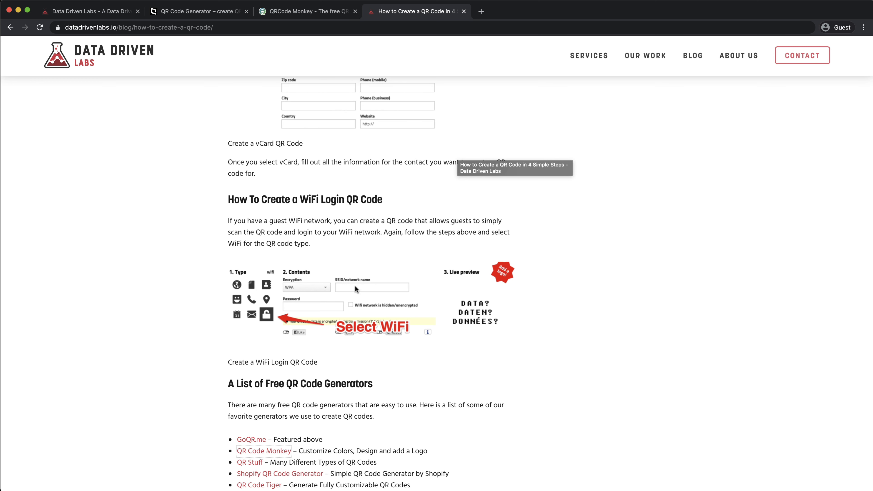
{"action": "scroll", "coordinate": [357, 280], "scroll_direction": "down", "scroll_amount": 5}
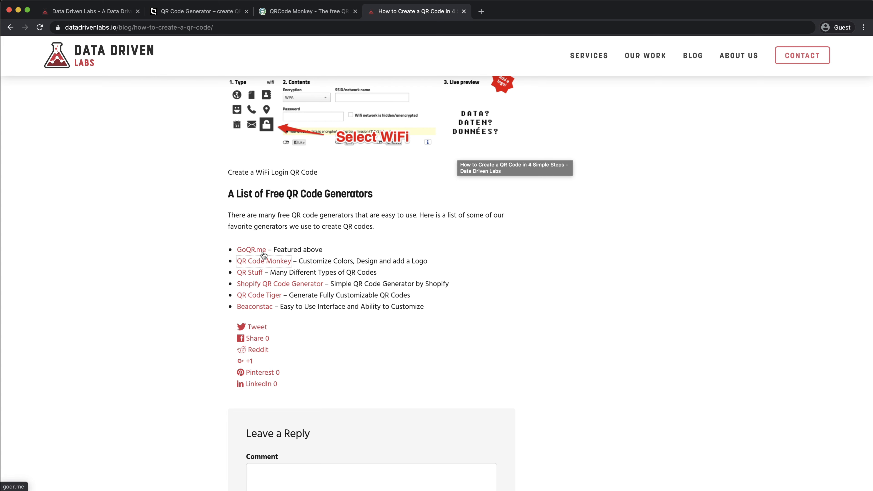
{"action": "left_click", "coordinate": [268, 264]}
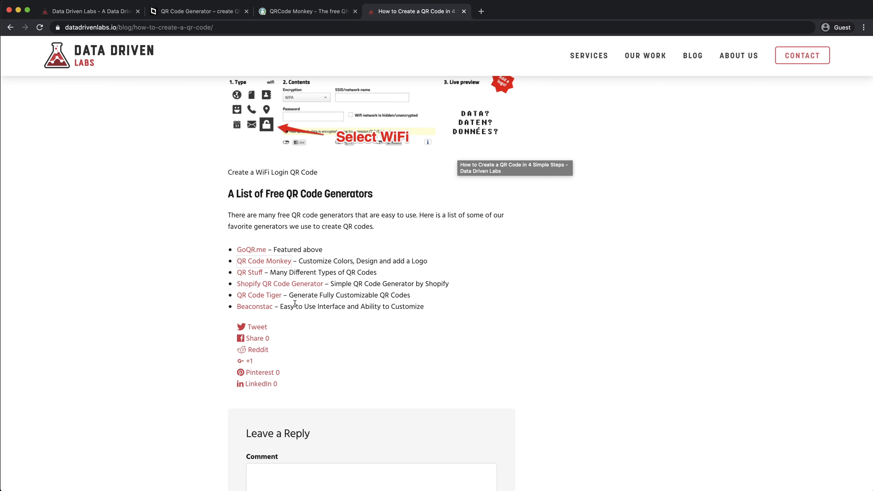
{"action": "scroll", "coordinate": [319, 303], "scroll_direction": "up", "scroll_amount": 1}
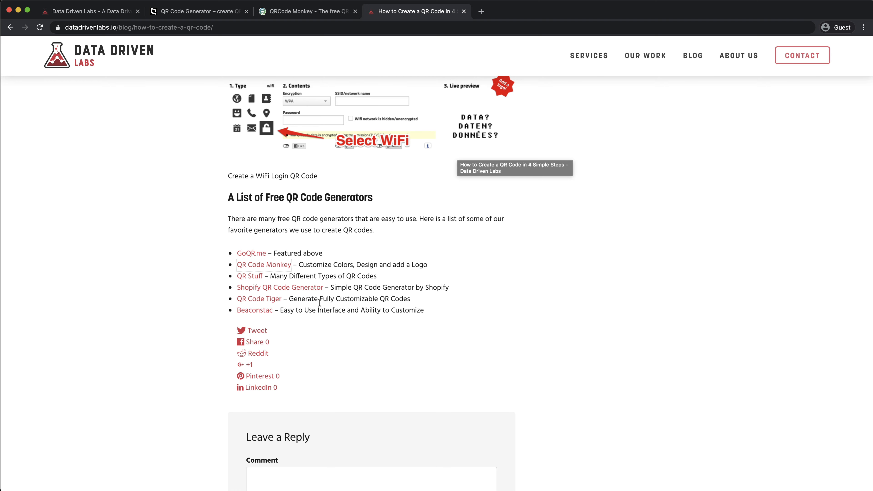
{"action": "scroll", "coordinate": [319, 302], "scroll_direction": "up", "scroll_amount": 10}
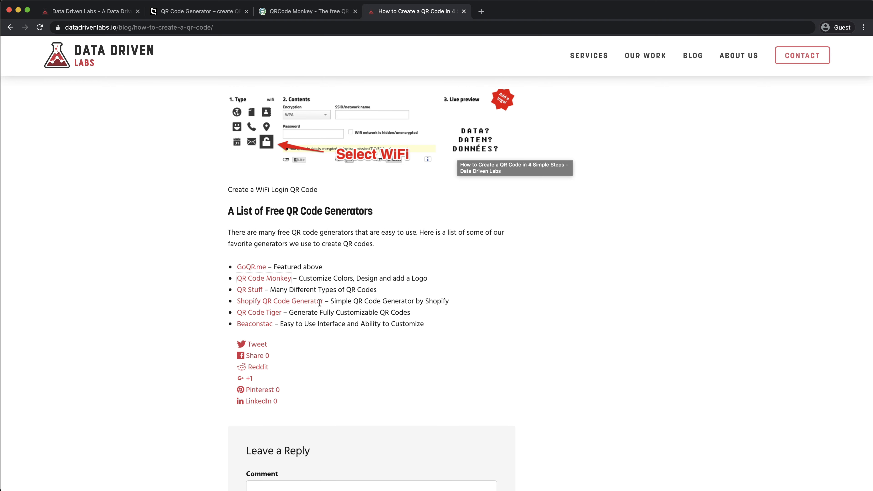
{"action": "scroll", "coordinate": [319, 303], "scroll_direction": "up", "scroll_amount": 10}
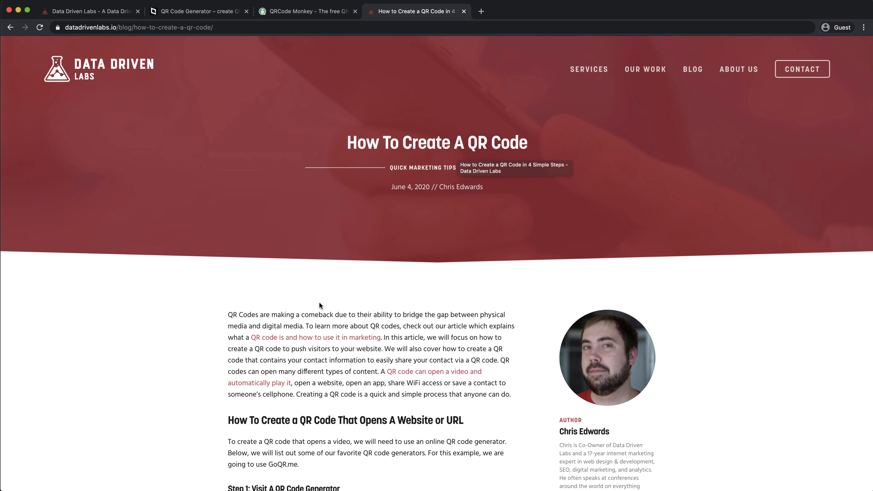